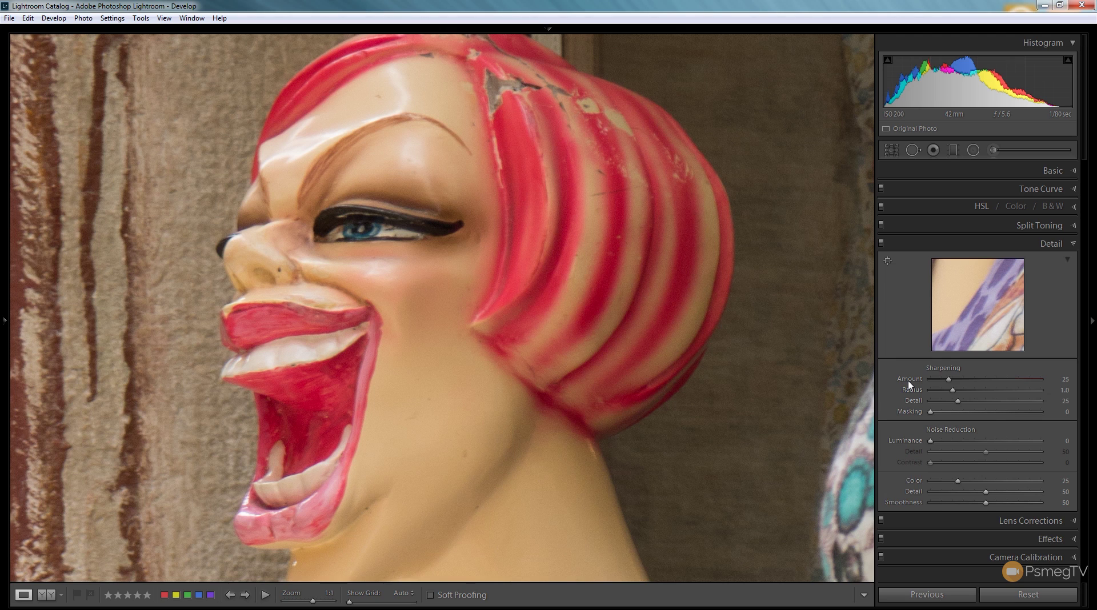
Step: Try sharpening Amount at 0 and 150, then settle on Amount 25 and Radius 0.9
drag(948, 379, 930, 379)
drag(953, 380, 1053, 379)
drag(1040, 380, 948, 381)
mouse_move(951, 391)
mouse_down()
mouse_move(920, 395)
mouse_move(1053, 393)
mouse_move(959, 401)
mouse_up()
Step: Preview the Masking edge mask at 65, 78 and 86, then drop Masking to 1
alt+click(930, 412)
drag(930, 413, 1000, 415)
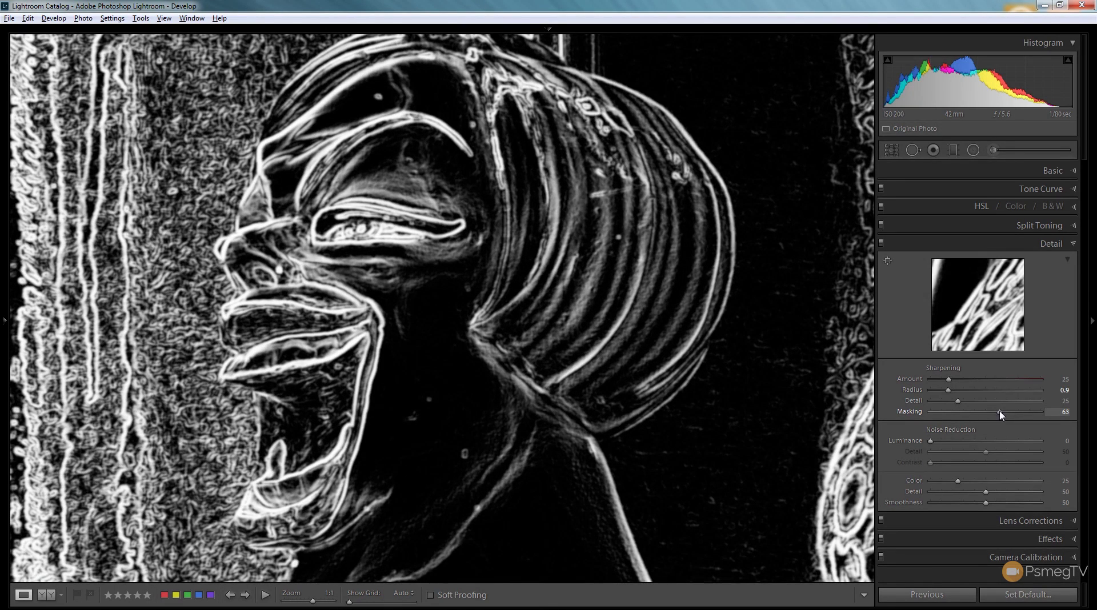
drag(1000, 415, 1003, 415)
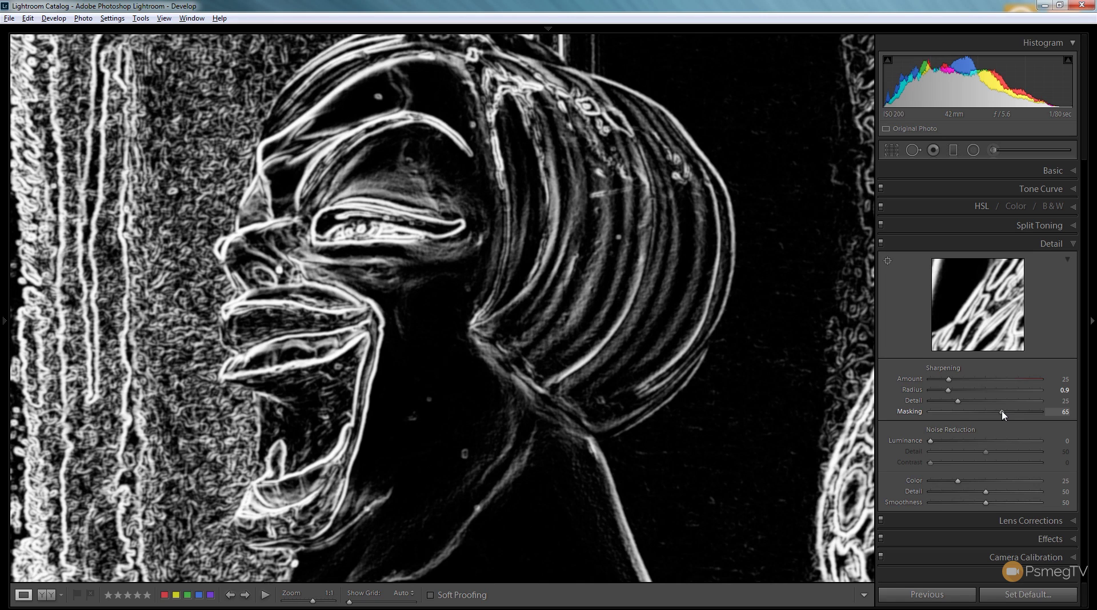
drag(1004, 415, 1018, 413)
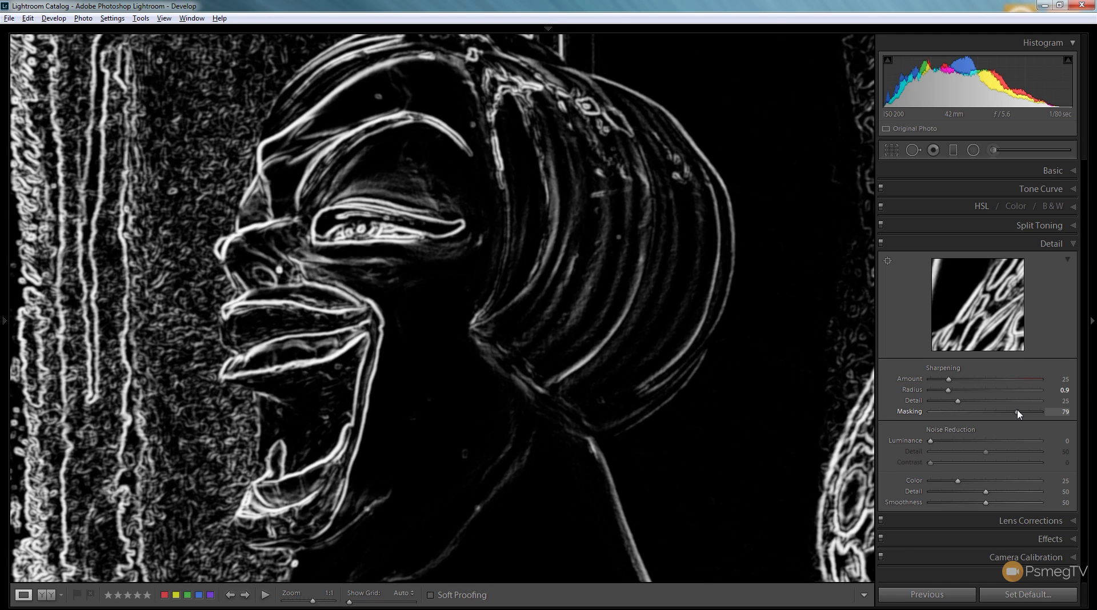
drag(1018, 413, 1025, 414)
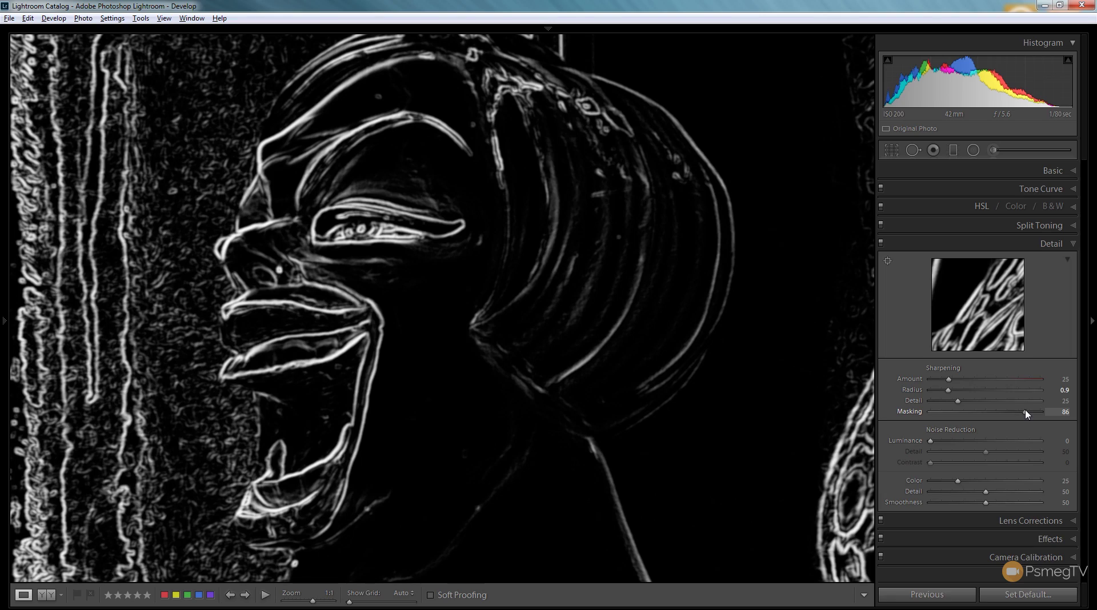
drag(1025, 414, 932, 426)
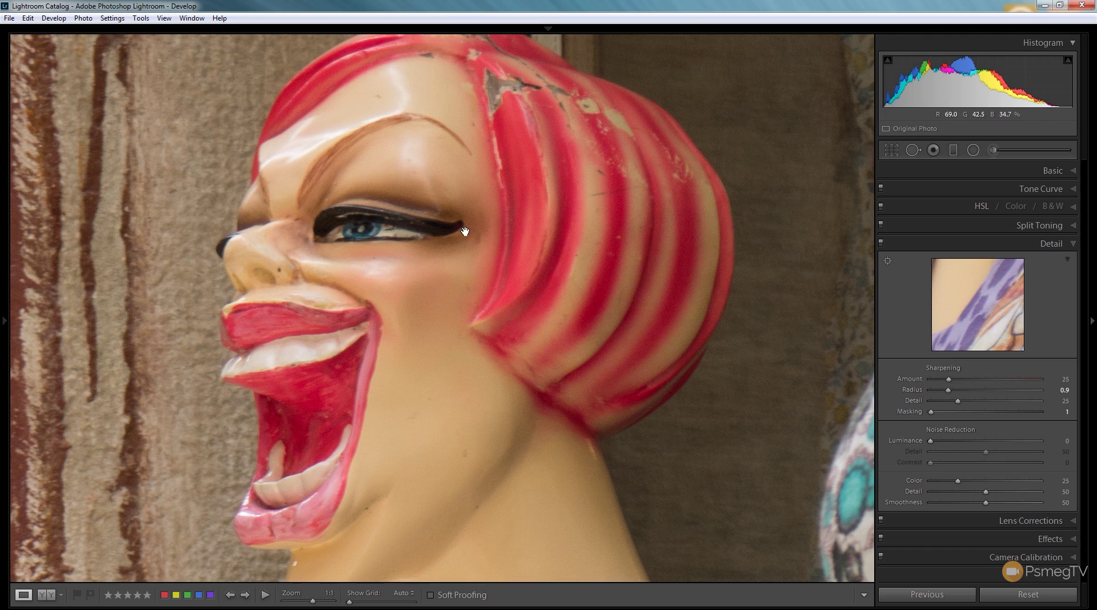
Step: Reset sharpening Radius from 0.9 to its 1.0 default
double_click(963, 393)
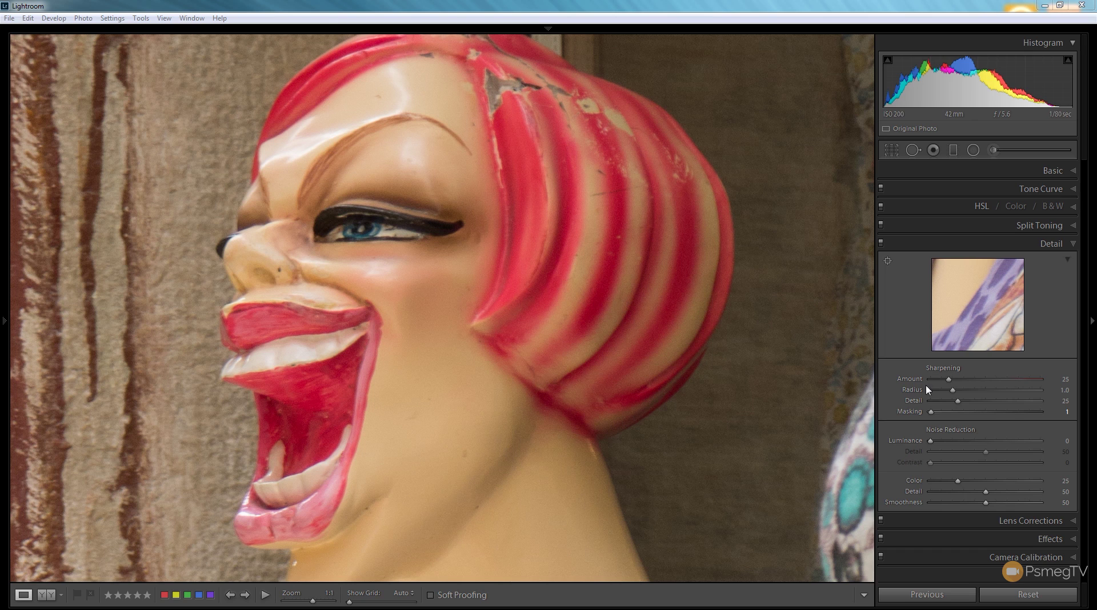
drag(948, 383, 952, 384)
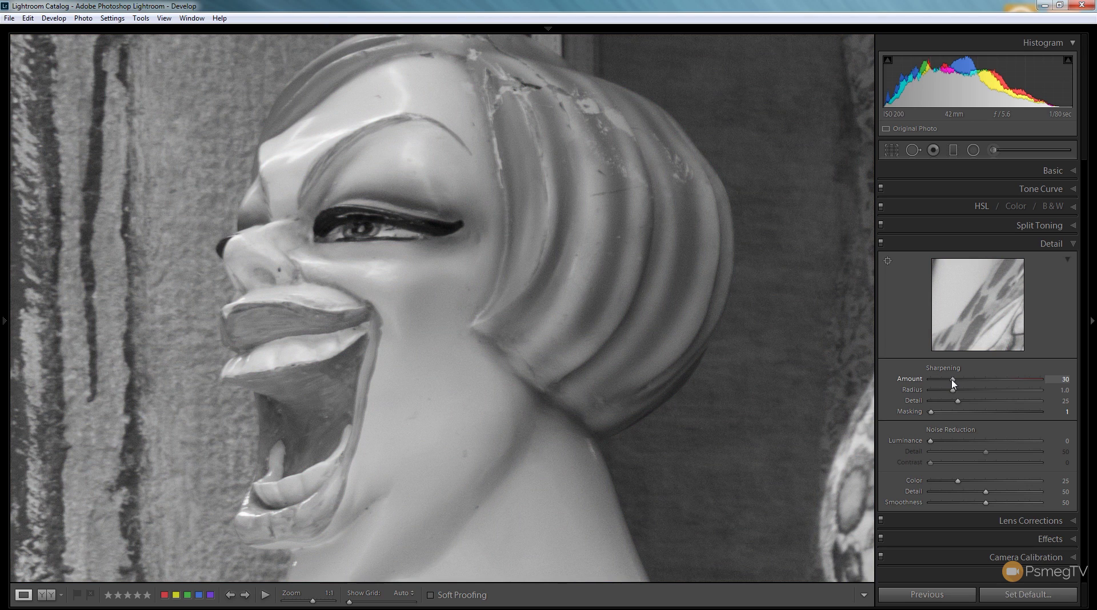
drag(953, 384, 1026, 381)
drag(1026, 381, 1026, 380)
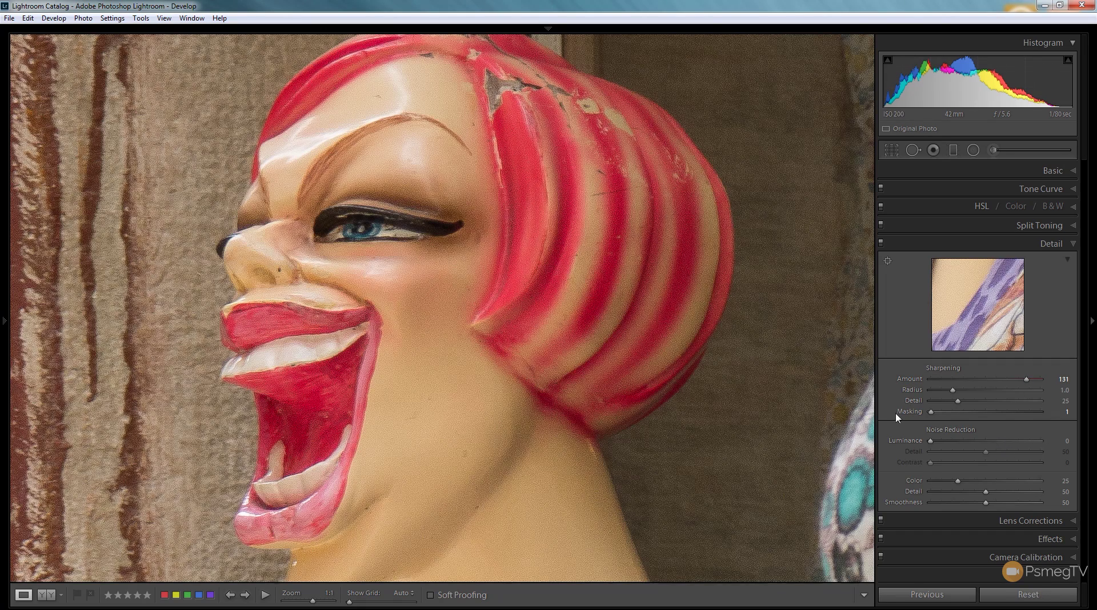
Step: Reset Amount to 25, then raise Radius through 1.2 and 1.8 to 3.0 with the grey mask preview
double_click(1026, 379)
key(alt)
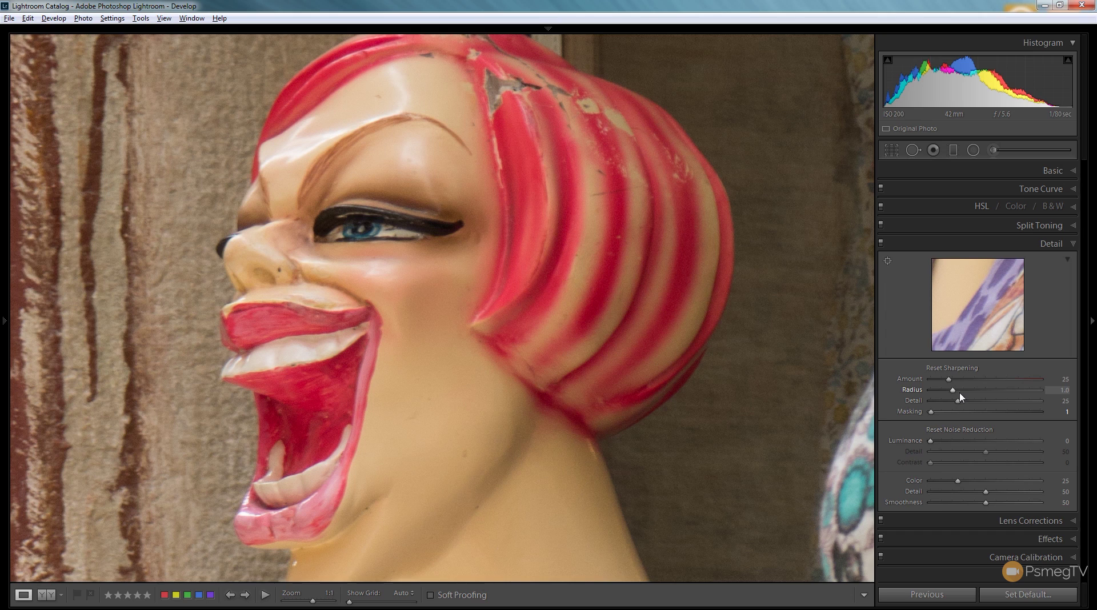
alt+click(953, 391)
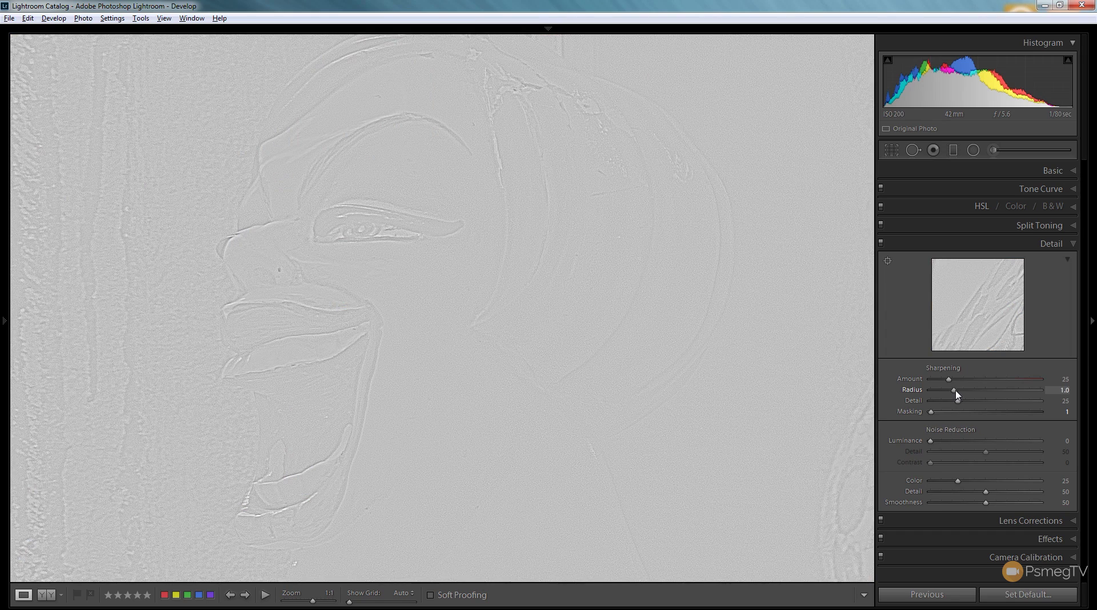
drag(957, 394, 963, 394)
drag(961, 394, 1003, 401)
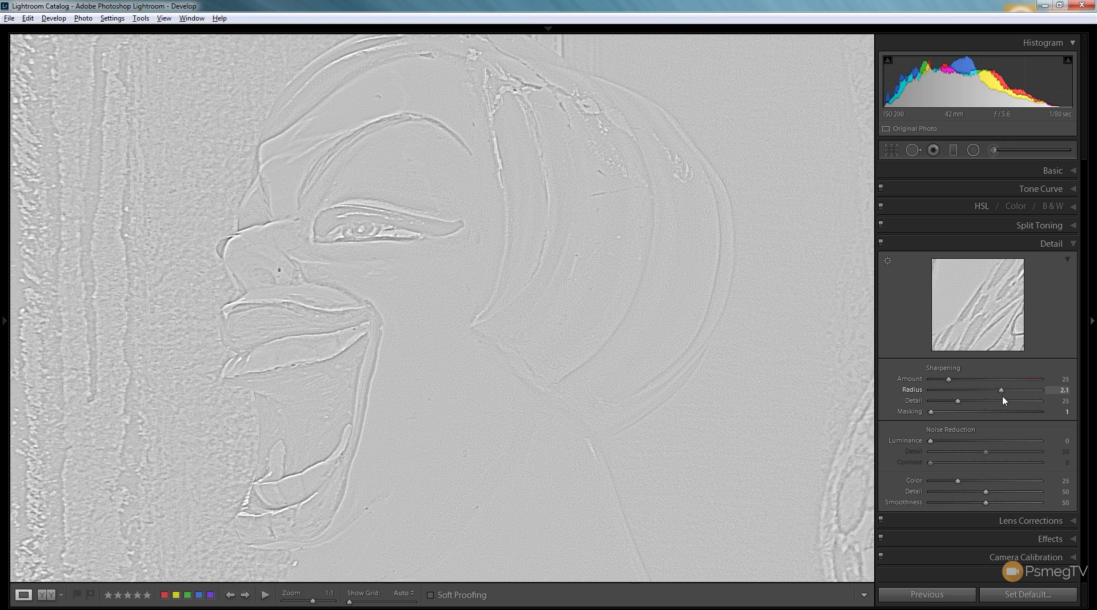
drag(1012, 401, 1043, 401)
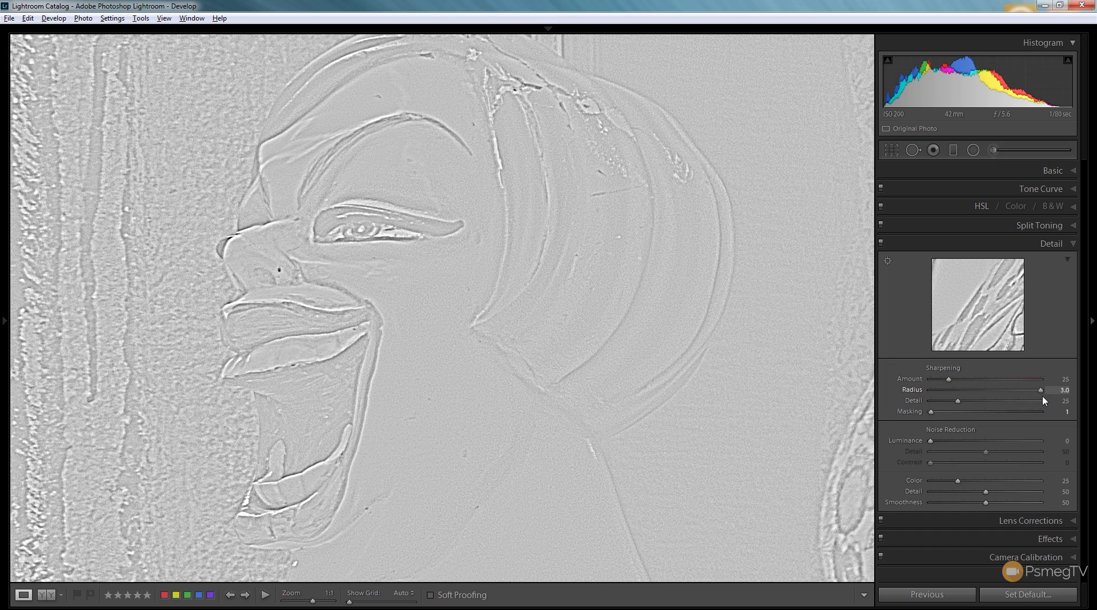
drag(1044, 400, 1044, 399)
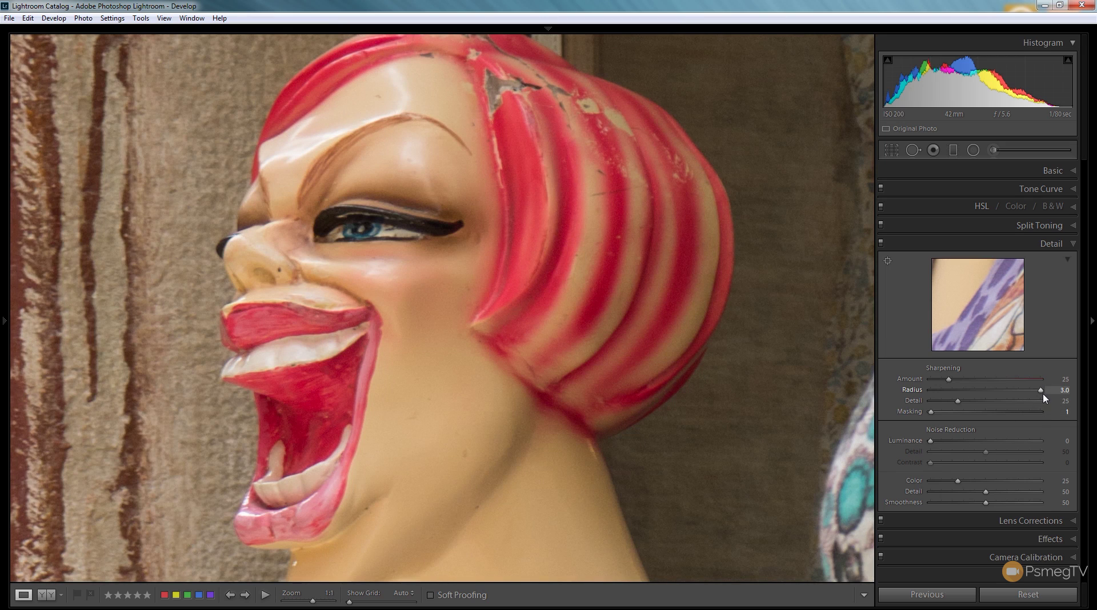
Step: Reset Radius to 1.0 and push sharpening Detail from 25 to 100 while previewing its mask
double_click(1044, 392)
key(alt)
drag(963, 404, 1034, 404)
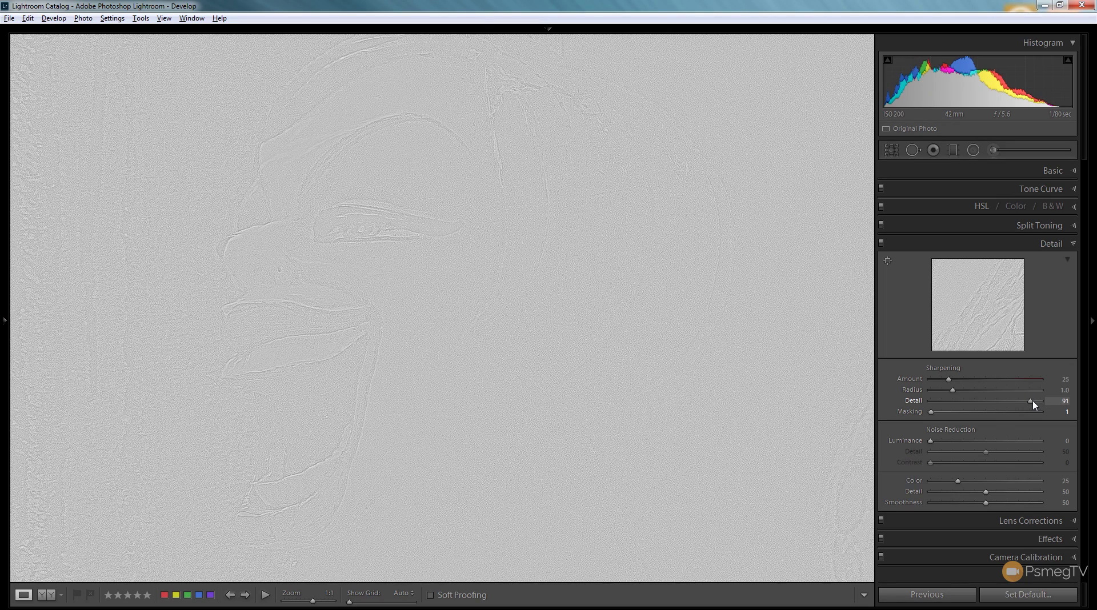
drag(1034, 405, 1048, 404)
drag(1047, 405, 1047, 405)
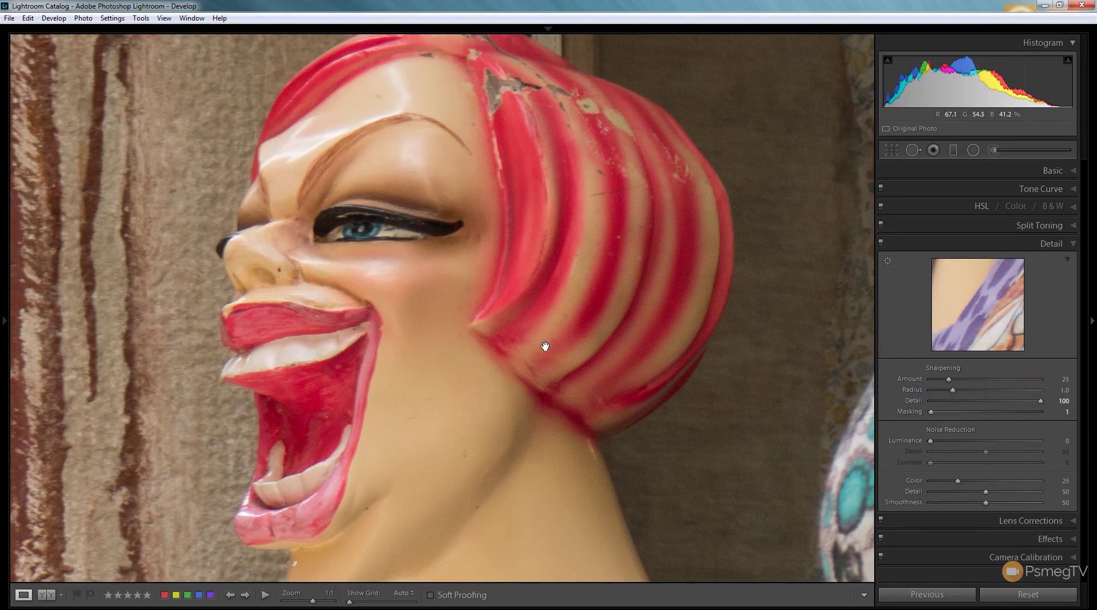
Step: Reset Detail to 25, then raise Masking past 48 and settle it at 79 while viewing the mask
double_click(1040, 402)
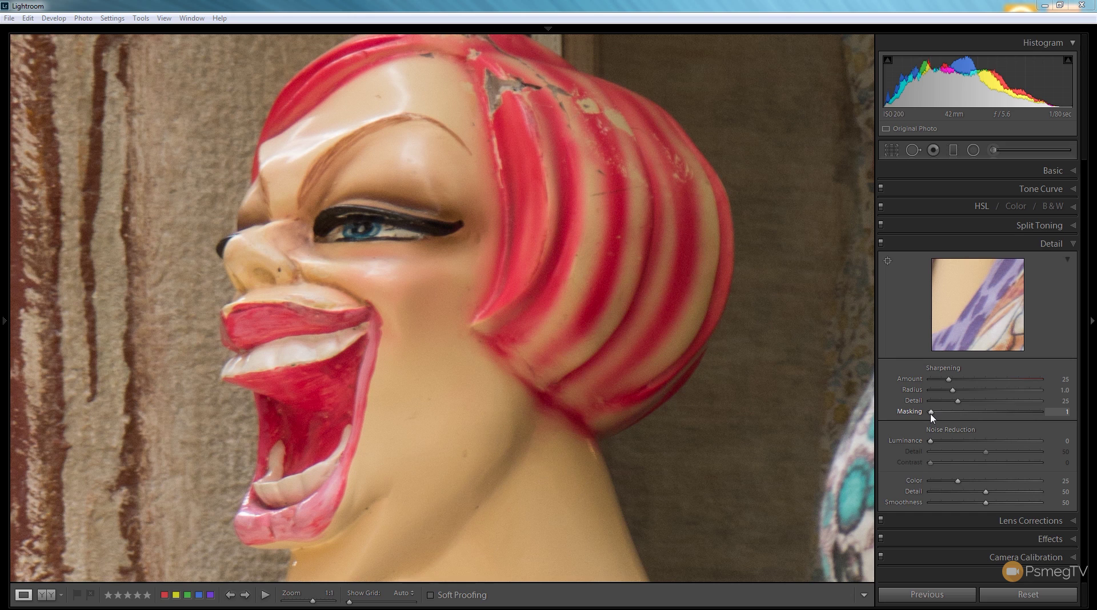
drag(932, 417, 991, 422)
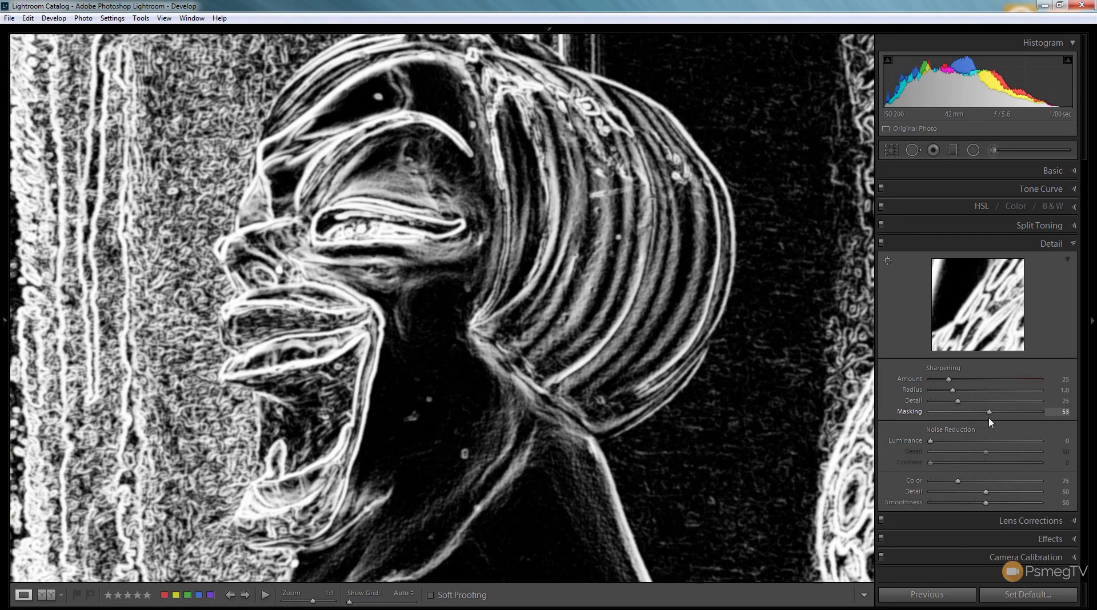
drag(990, 422, 1024, 425)
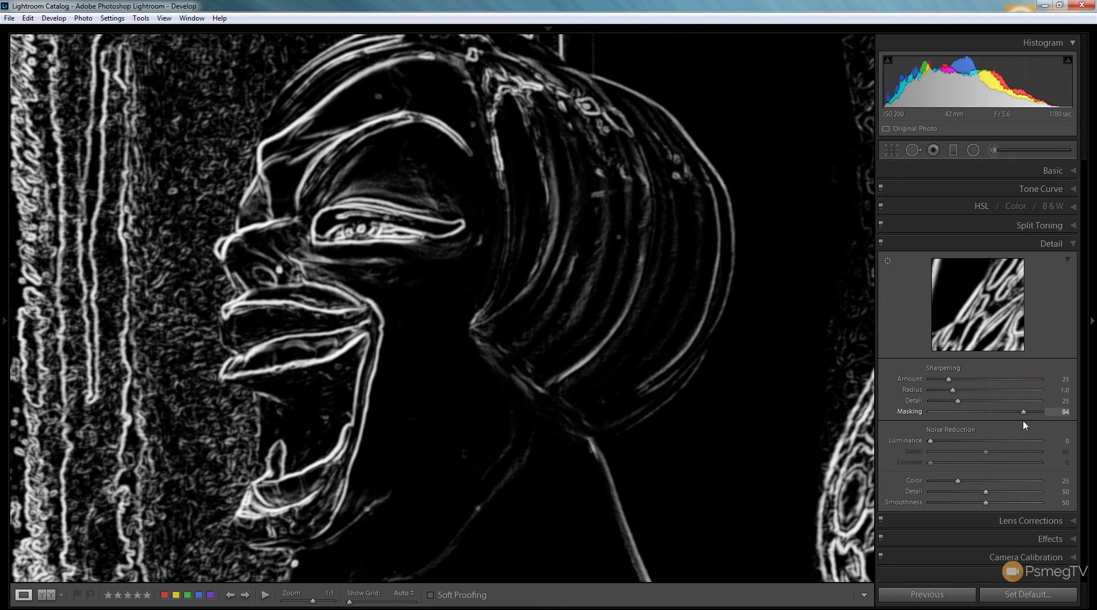
drag(1024, 425, 1018, 422)
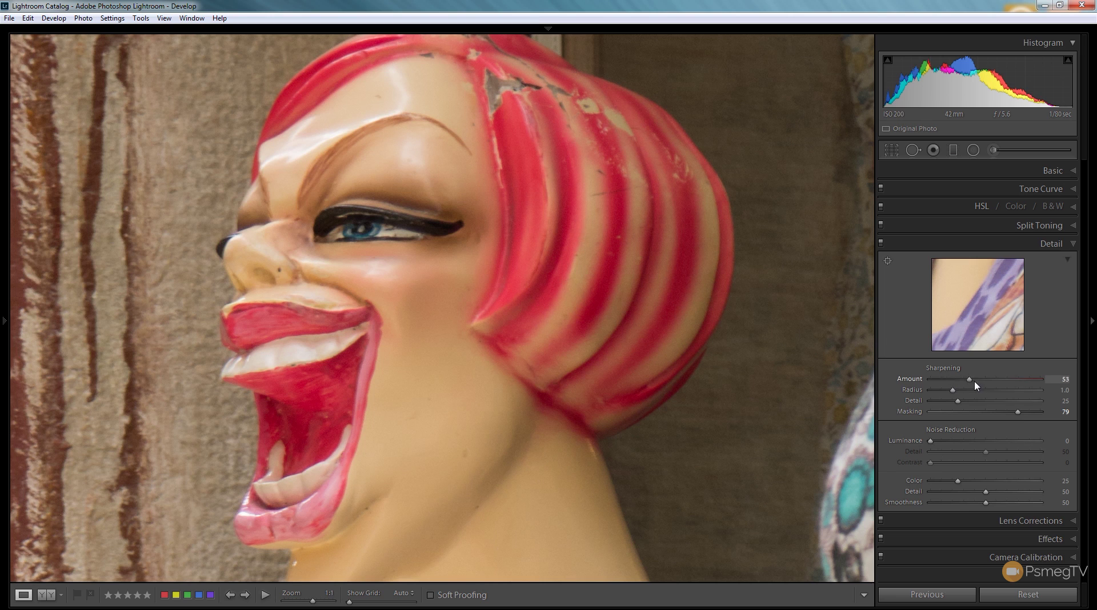
Step: Set sharpening Amount to 111 and compare the photo with detail adjustments off and on
drag(975, 381, 1013, 380)
click(881, 244)
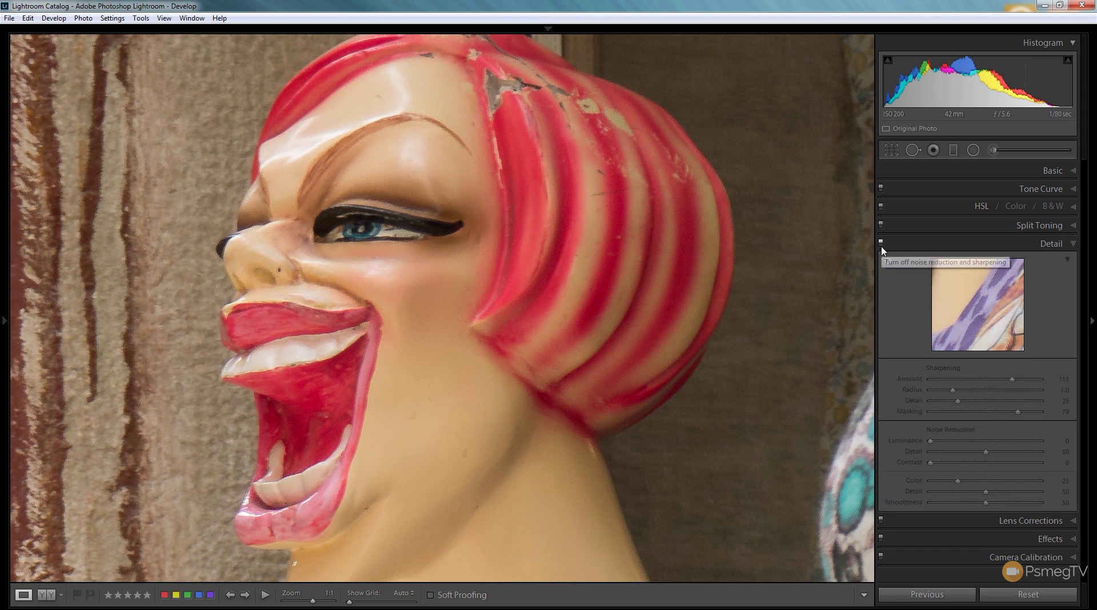
click(881, 244)
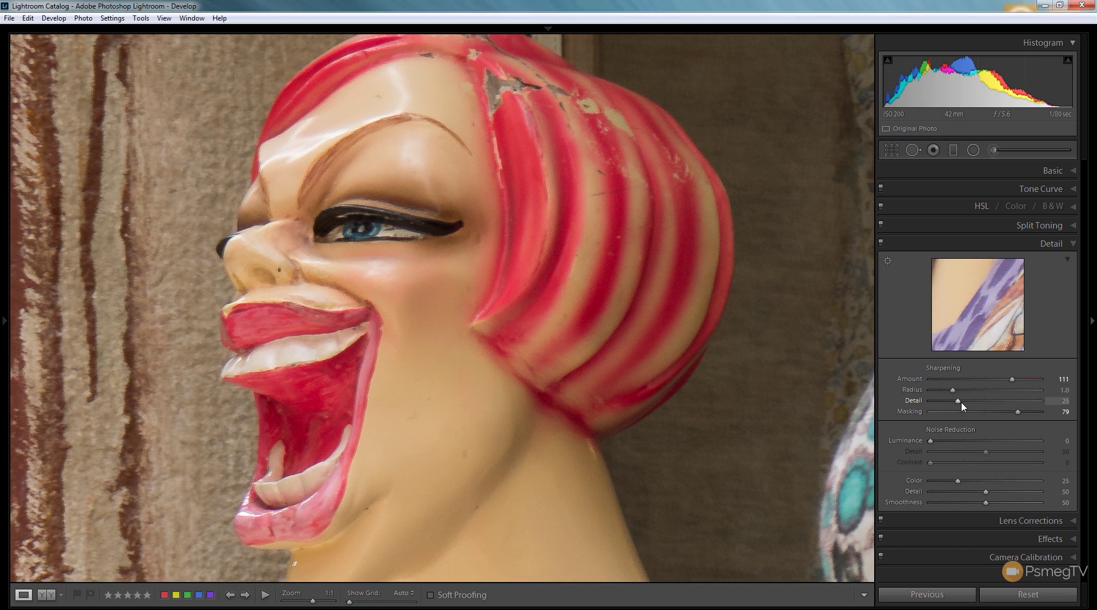
Step: Raise sharpening Detail, bring it down to 5, and compare with detail adjustments off and on
drag(957, 403, 1005, 400)
drag(1006, 403, 942, 407)
drag(939, 402, 937, 404)
click(880, 243)
click(880, 244)
Step: Set Luminance noise reduction to 26, raise Detail to 16, and try Radius 2.2 then 1.6
drag(930, 444, 956, 445)
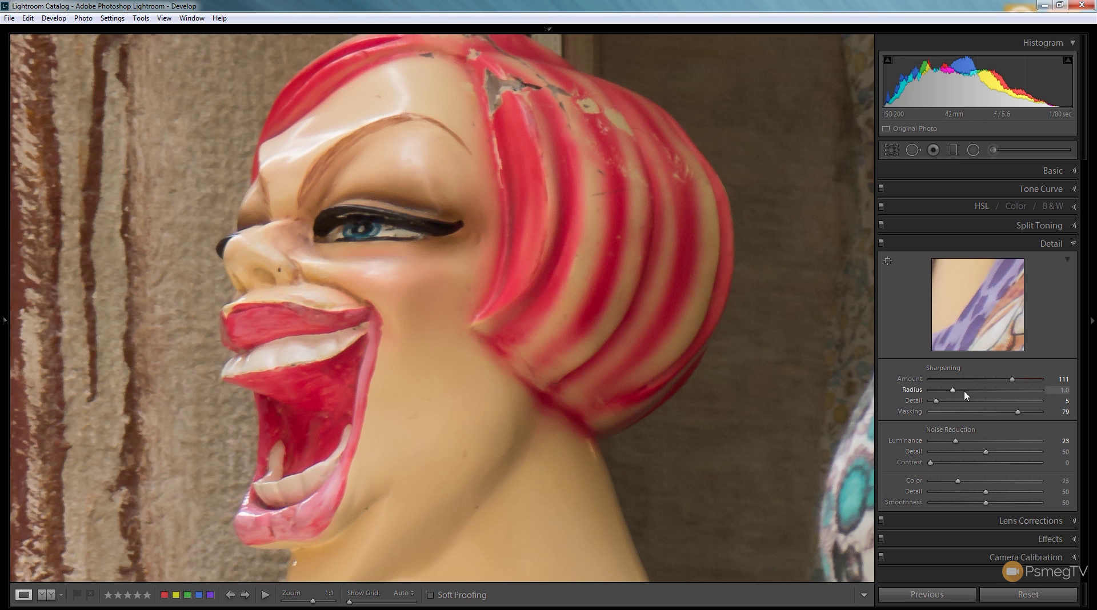
key(Up)
key(Up)
key(Up)
key(Up)
key(Up)
drag(941, 403, 943, 404)
key(Up)
key(Up)
key(Up)
drag(942, 404, 947, 404)
drag(965, 393, 1004, 393)
drag(1005, 392, 955, 393)
Step: Compare with detail adjustments off and on, lowering sharpening Detail to 8 in between
click(880, 244)
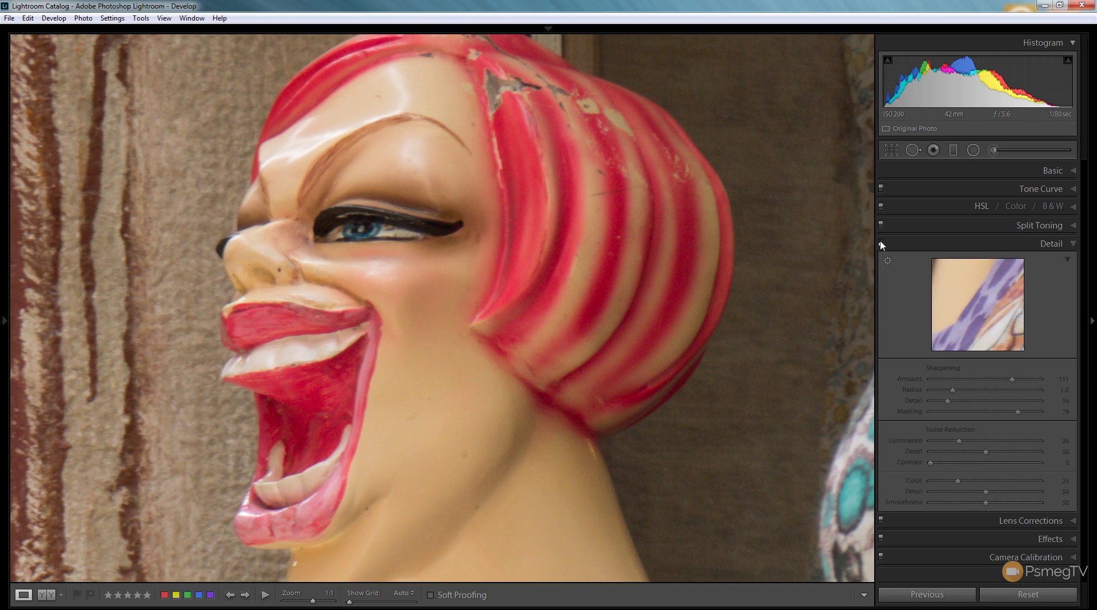
click(880, 244)
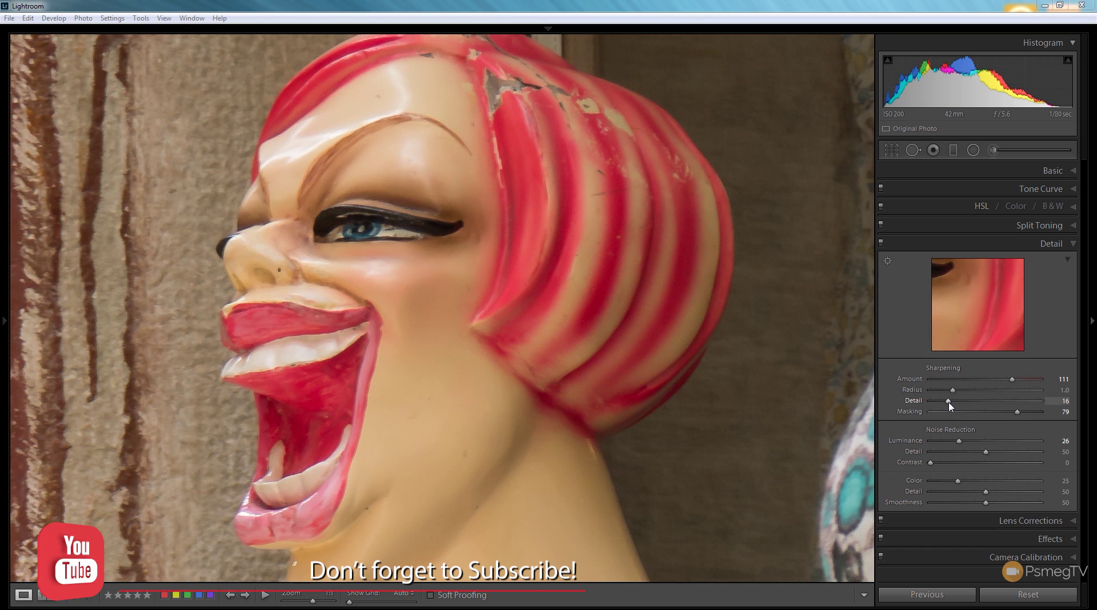
drag(949, 404, 947, 406)
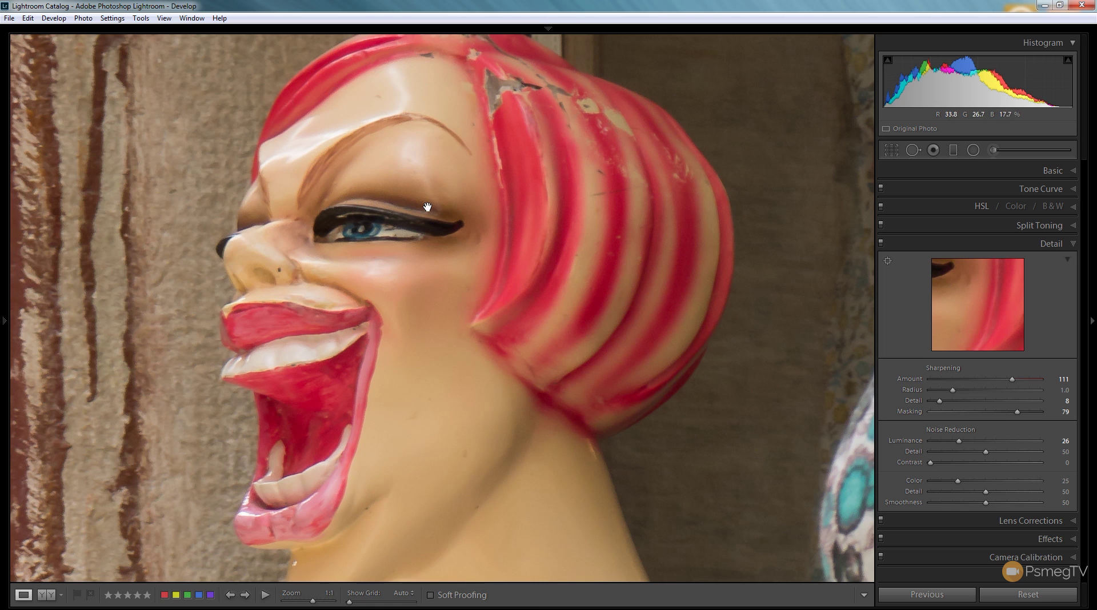
click(881, 244)
click(880, 245)
Step: Raise the sharpening Radius to 1.3 and inspect the mouth, eye and hair at 1:1
drag(953, 390, 968, 394)
click(379, 229)
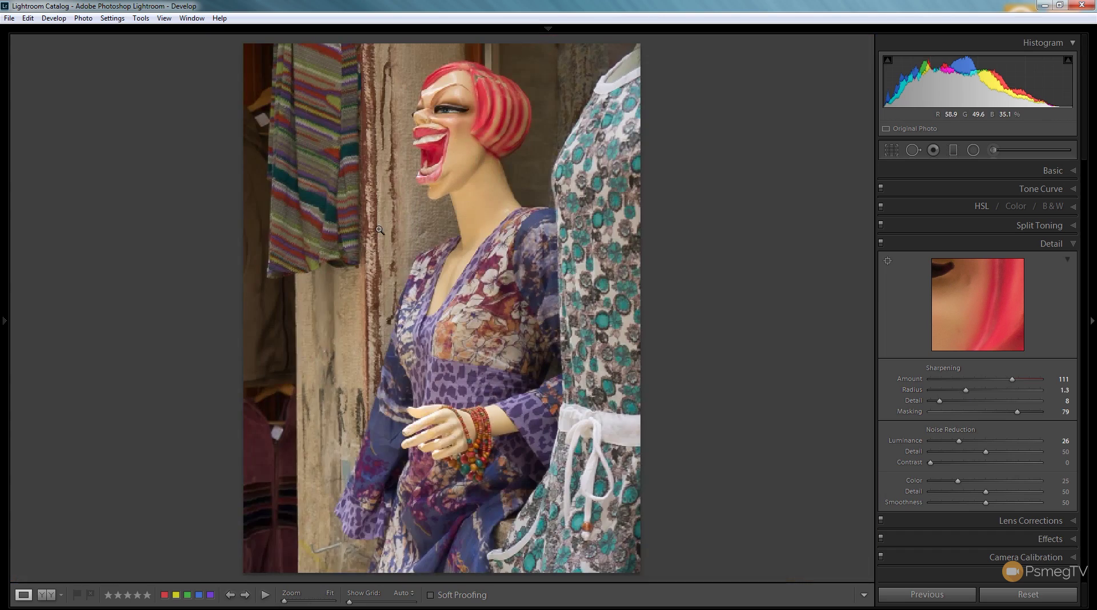
click(441, 161)
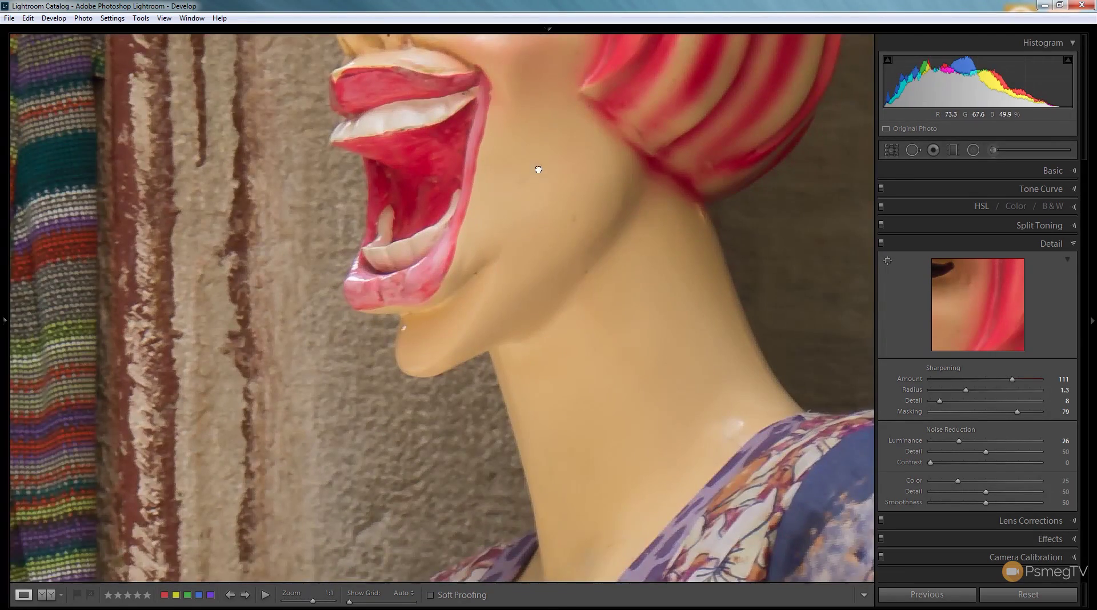
drag(538, 170, 462, 411)
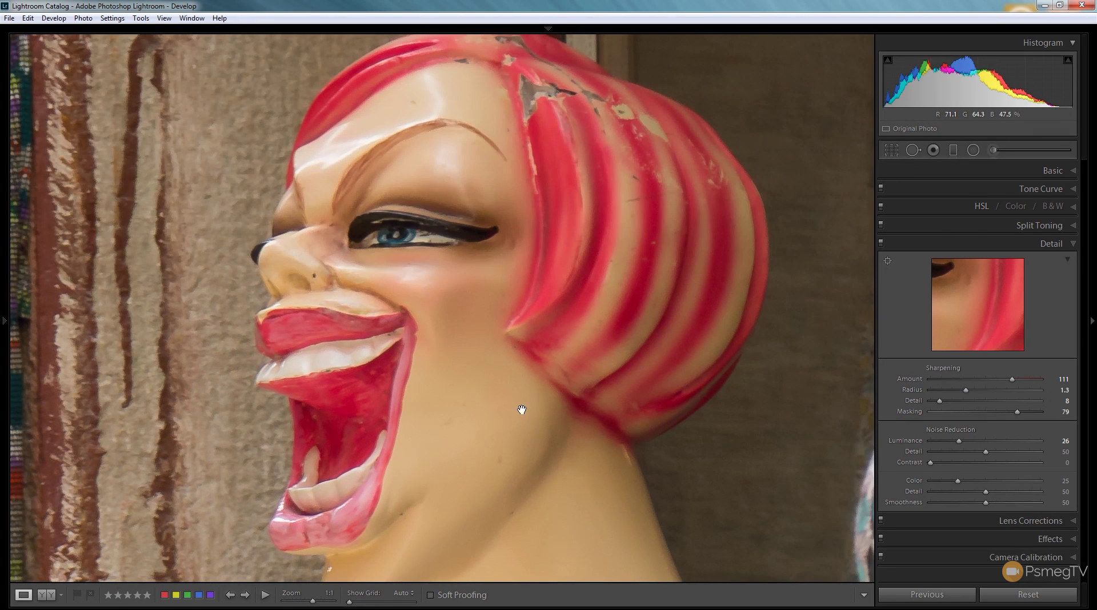
Step: Compare the photo with Detail adjustments off and on, then raise Masking to 88
click(881, 243)
click(881, 243)
drag(1016, 411, 1027, 411)
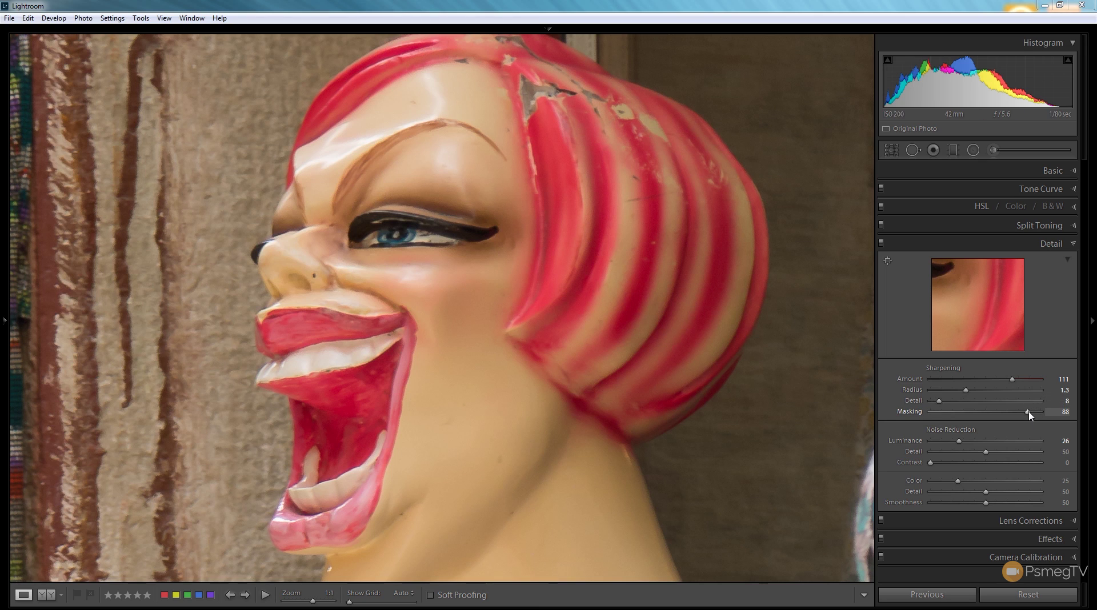
Step: Bring Masking down from 88 to 80, then compare with Detail adjustments toggled off and on
drag(1028, 412, 1013, 412)
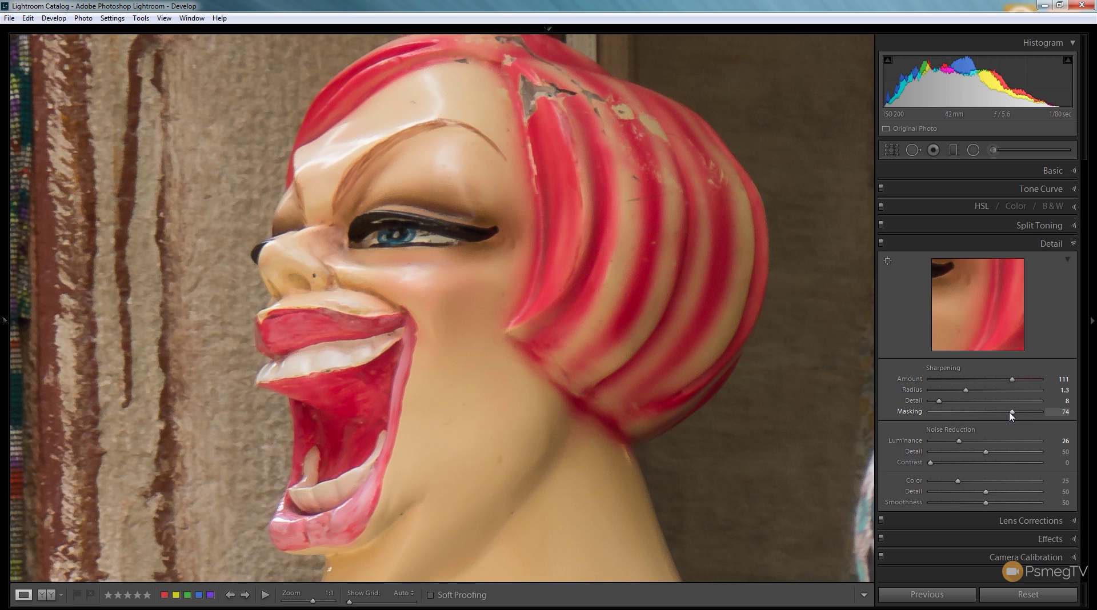
drag(1011, 412, 1018, 413)
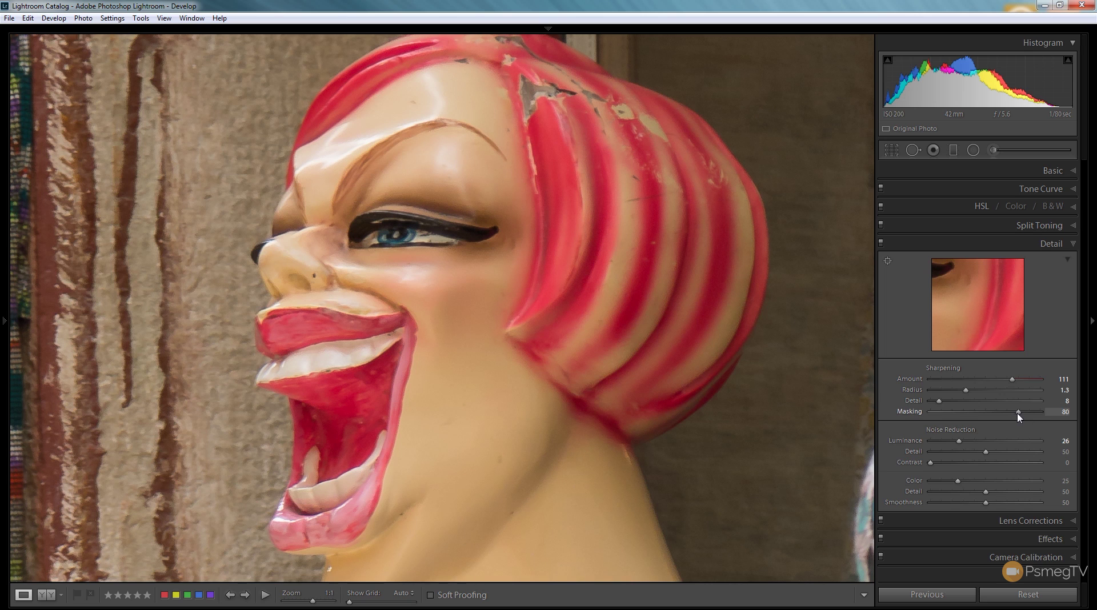
click(881, 246)
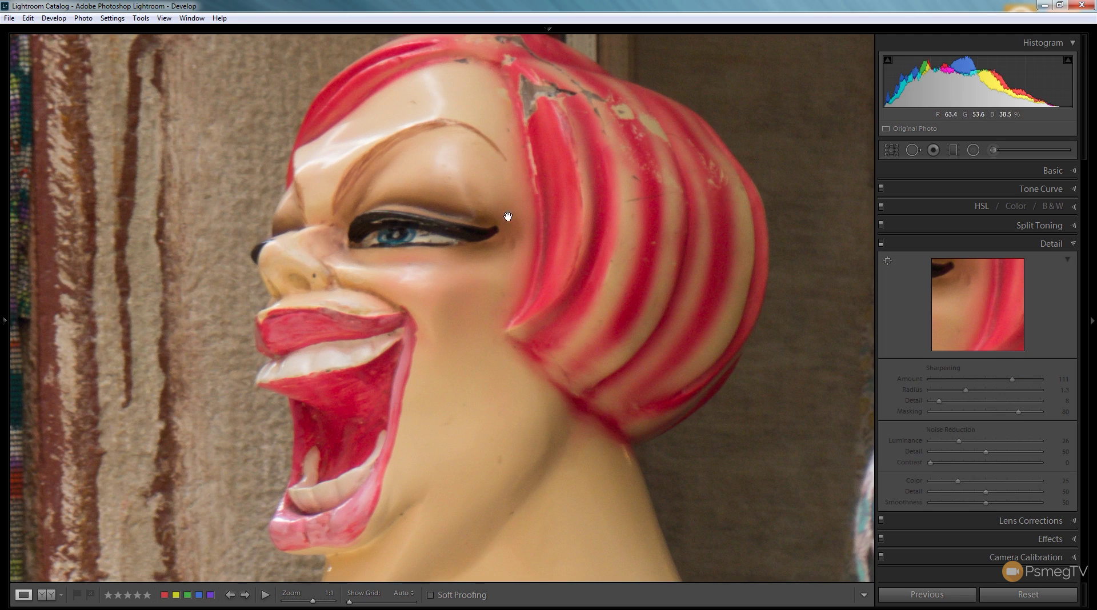
click(881, 244)
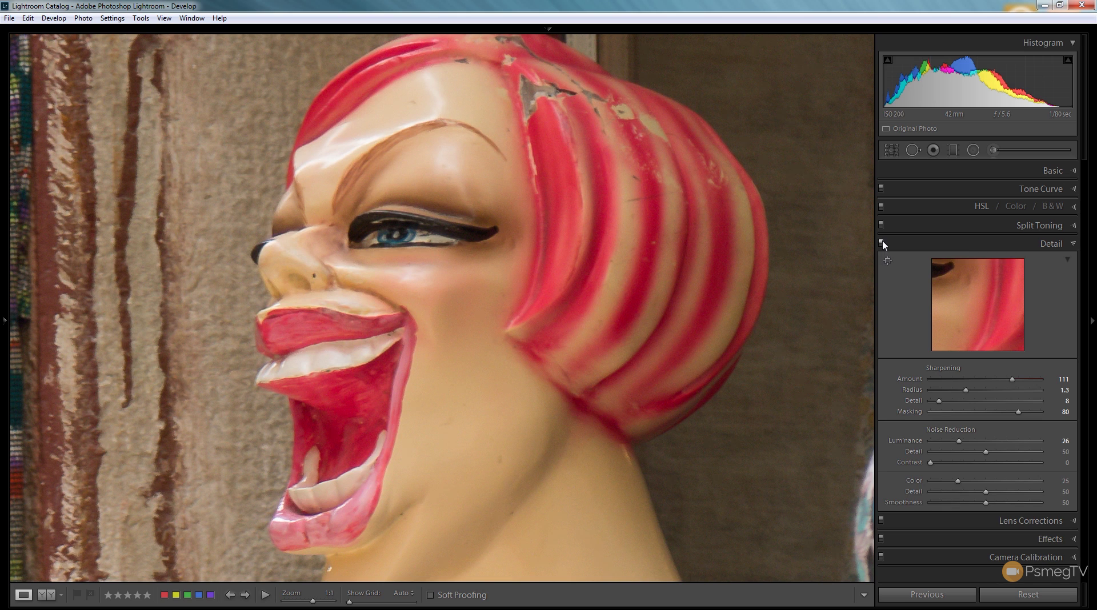